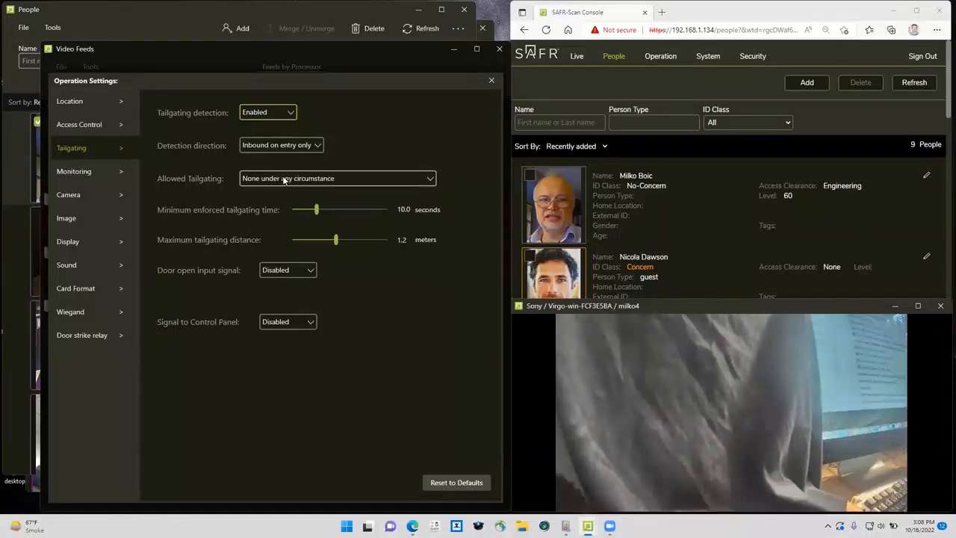
Step: Set Allowed Tailgating to recognized identities with clearance on entry only, followed by recognized identities with clearance on entry and exit
left_click(284, 180)
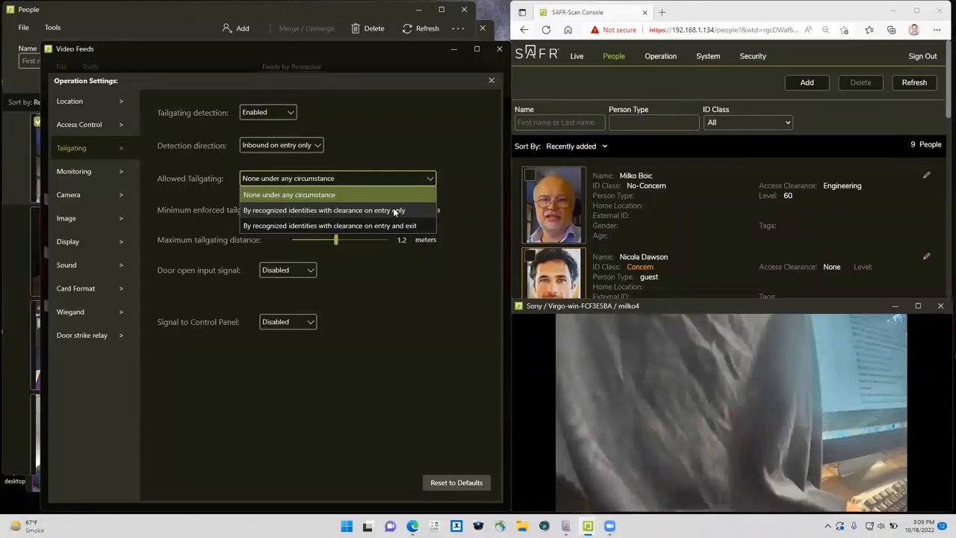
left_click(395, 212)
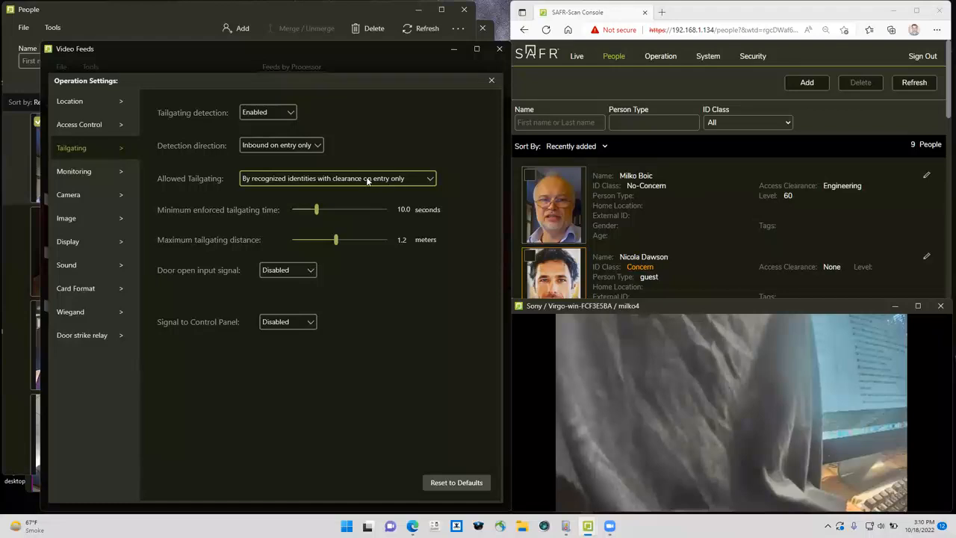
left_click(372, 178)
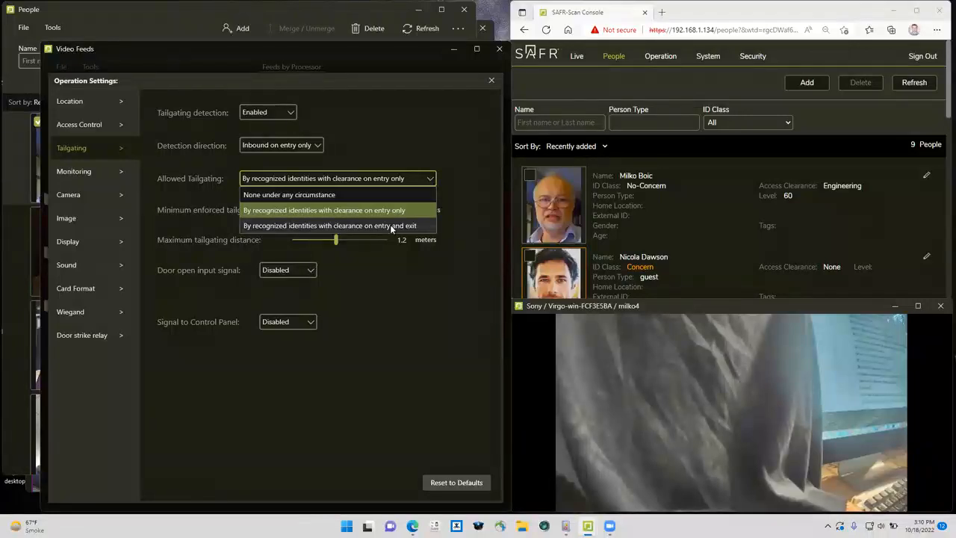
left_click(390, 227)
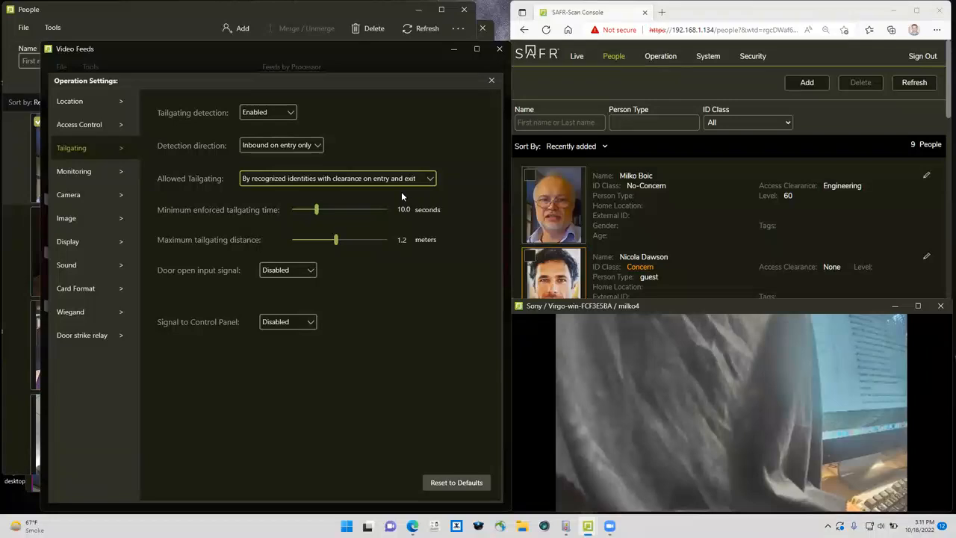
Step: Set Allowed Tailgating to None under any circumstance and close the feed's operation settings
left_click(402, 182)
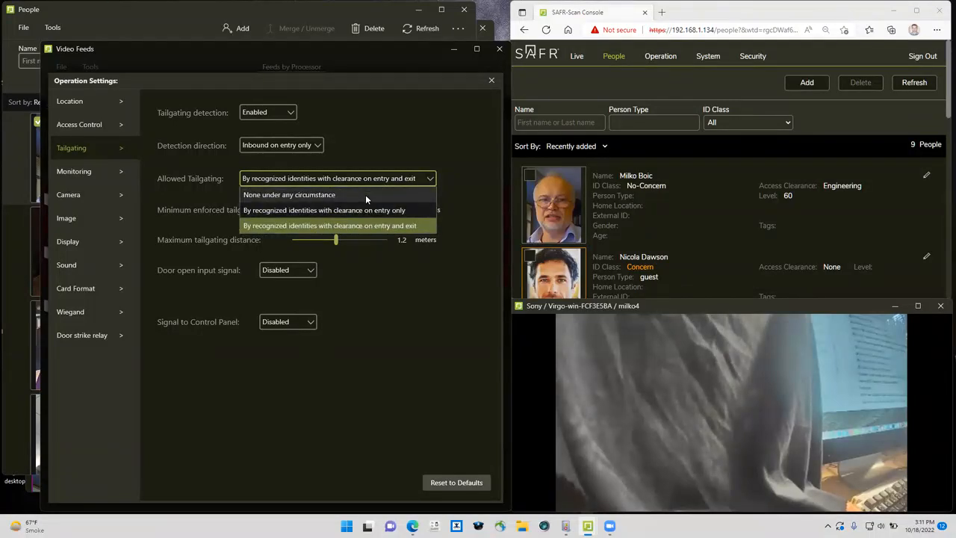
left_click(366, 194)
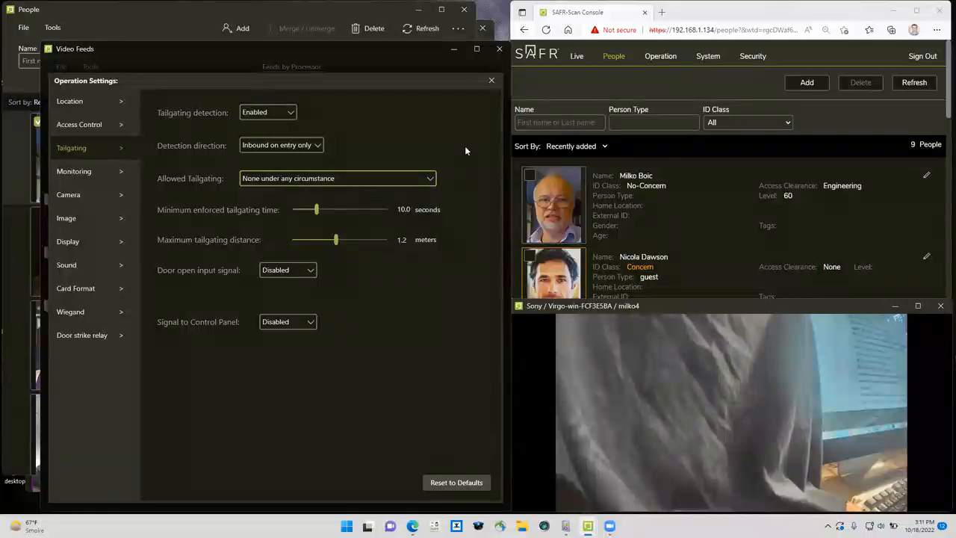
left_click(491, 81)
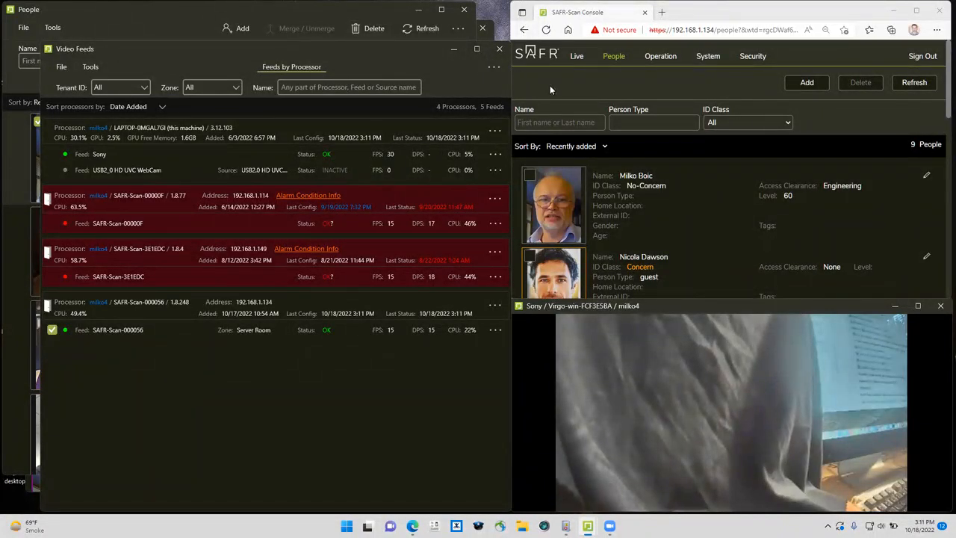
Step: Switch to the SAFR-Scan Console in the browser and sign out of the current session
left_click(573, 60)
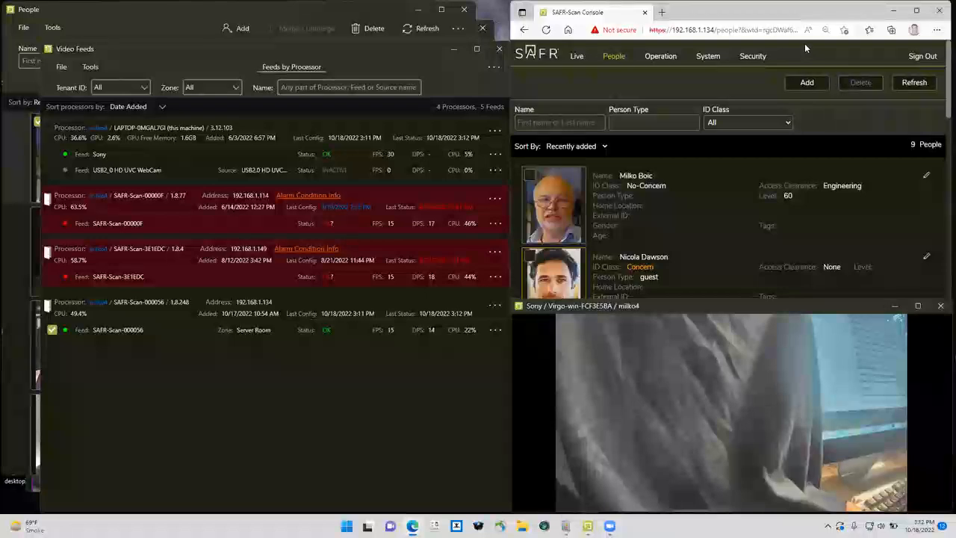
left_click(927, 57)
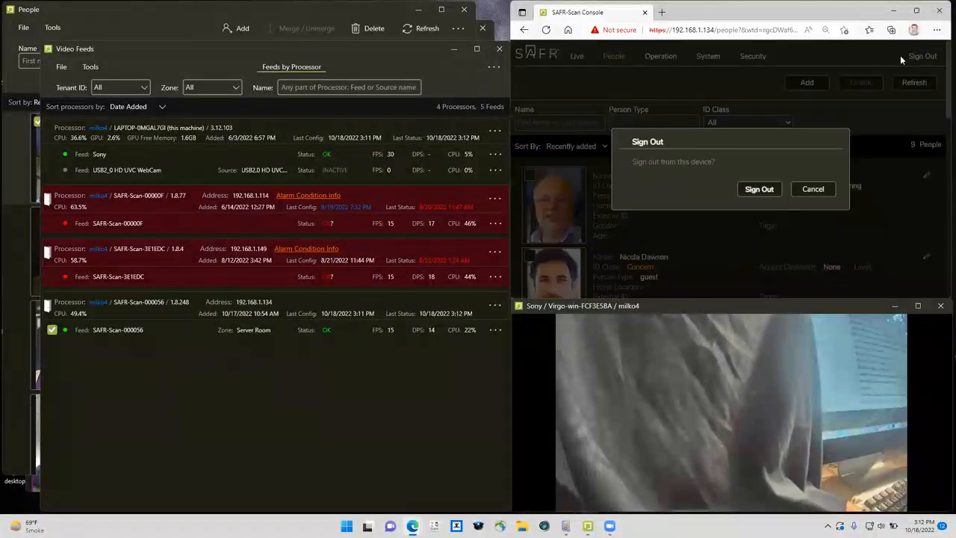
left_click(759, 189)
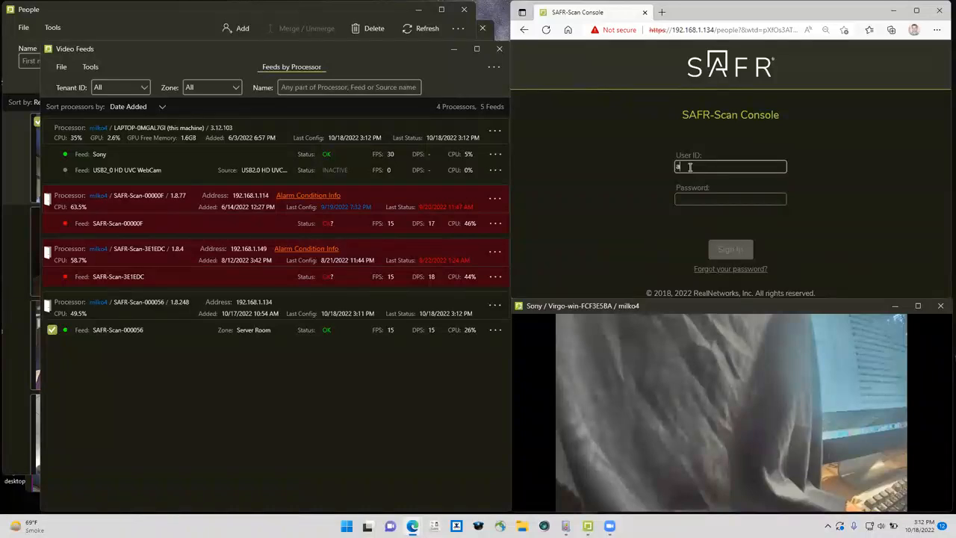
Step: Sign back in to the console as admin with the account password and show the live view
key("Tab")
type("•••")
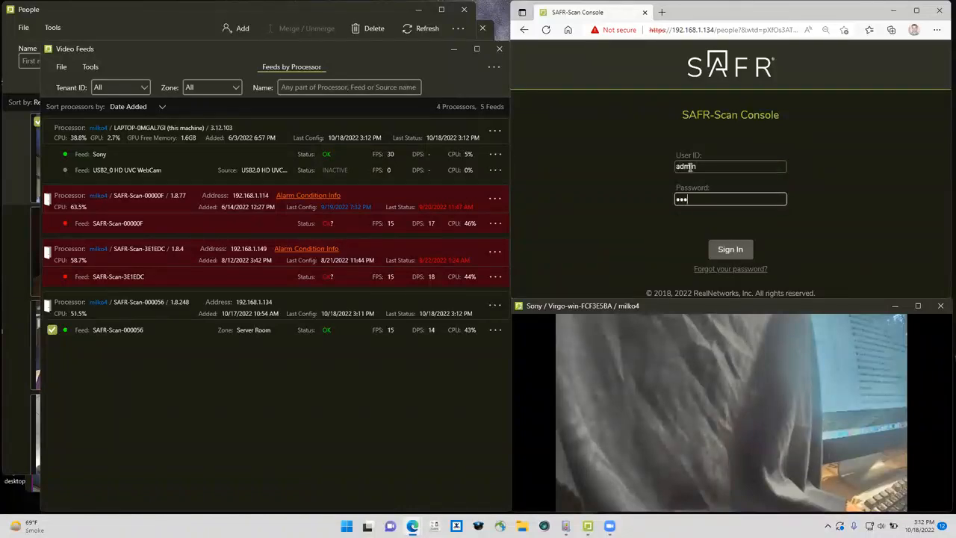
key("Return")
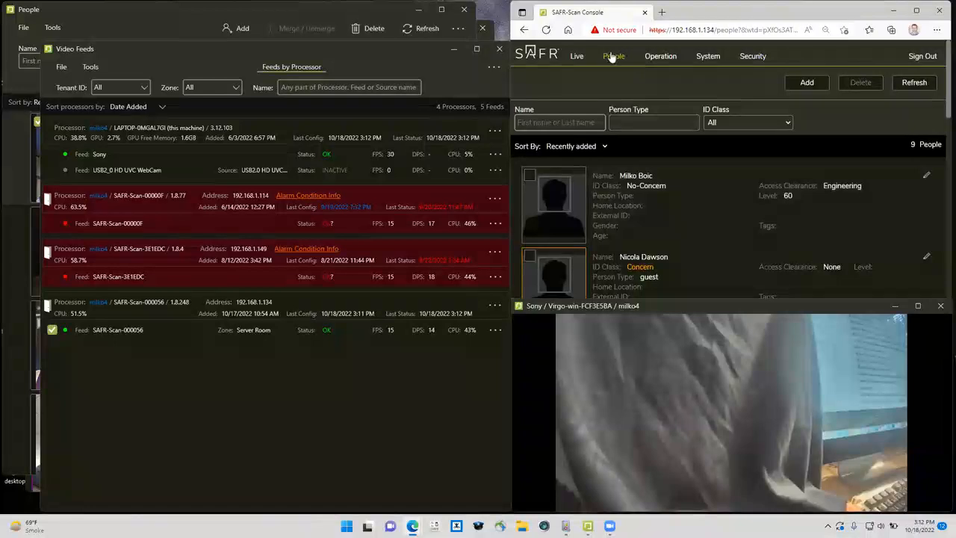
left_click(577, 58)
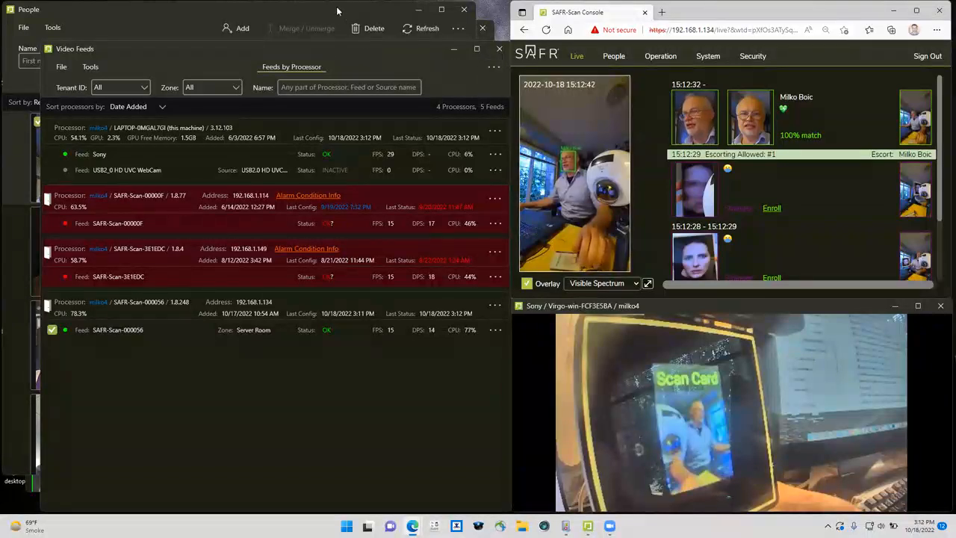
Step: In the People window's access clearance management, set Engineering's number of individuals allowed to escort to 0 and apply the change
left_click(453, 37)
left_click(457, 33)
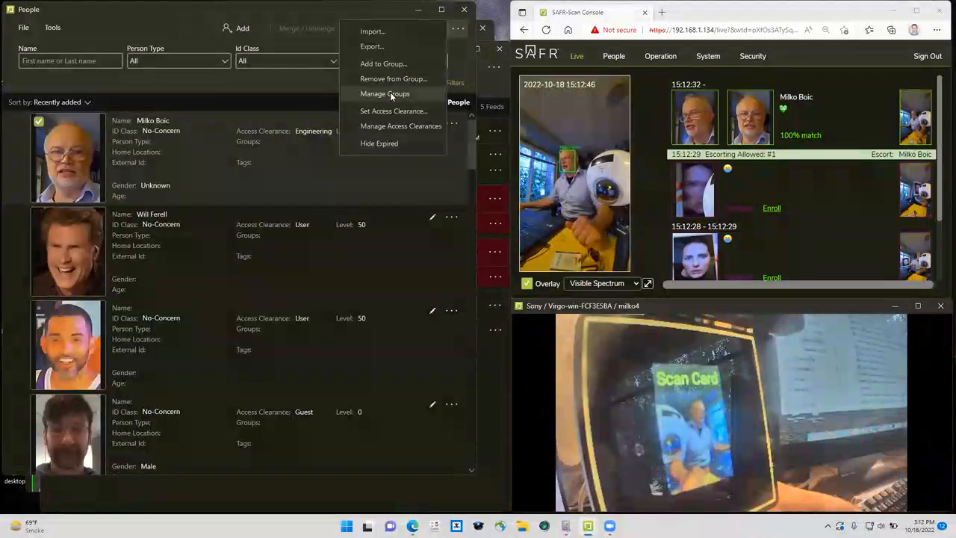
left_click(395, 127)
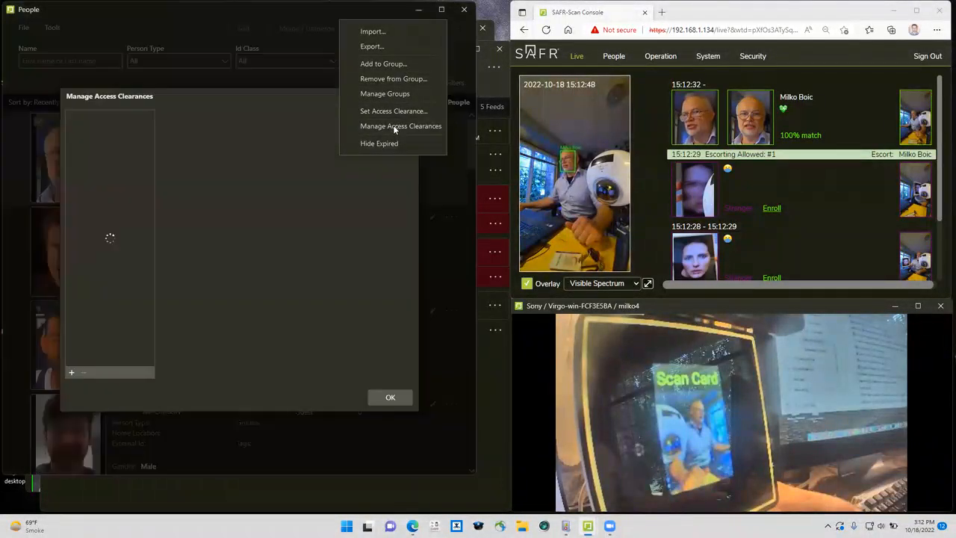
left_click(93, 159)
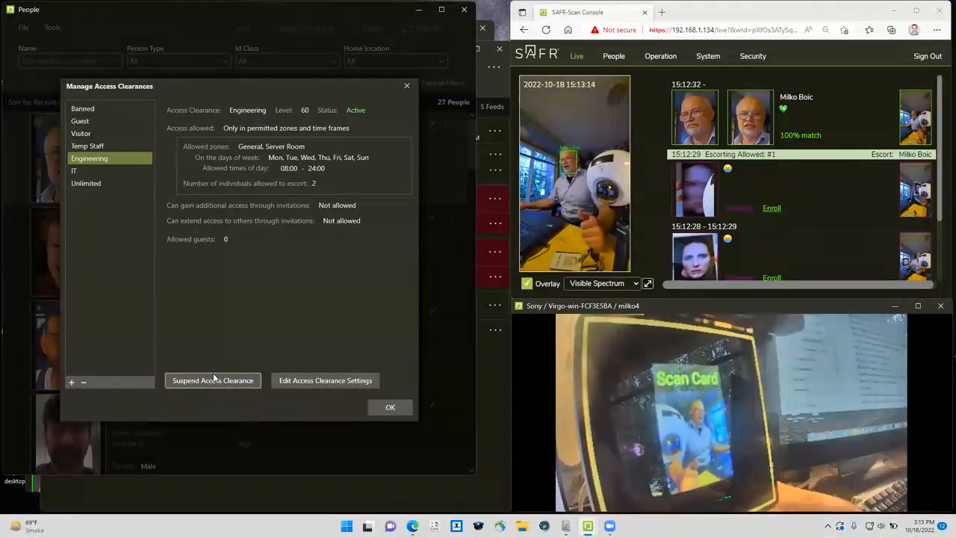
left_click(315, 383)
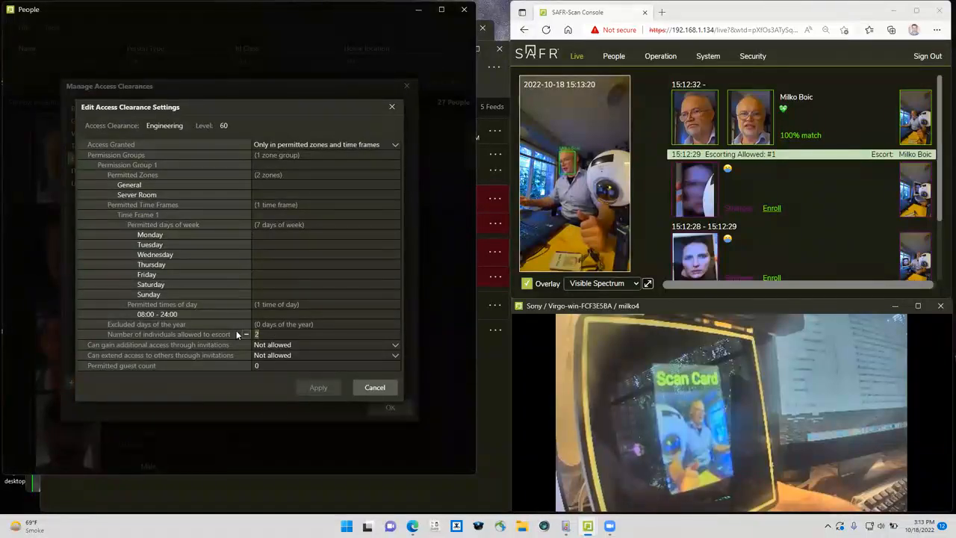
left_click(246, 334)
left_click(246, 334)
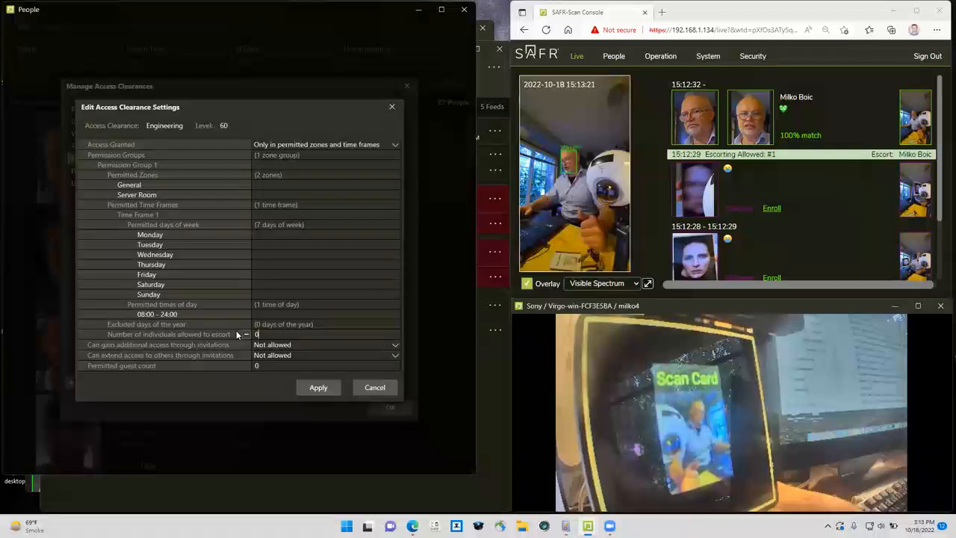
left_click(317, 388)
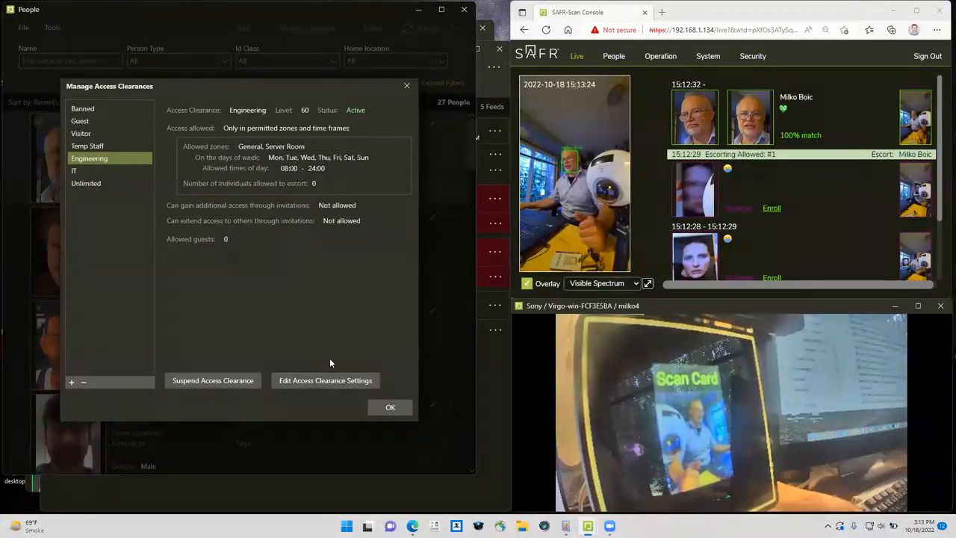
left_click(396, 407)
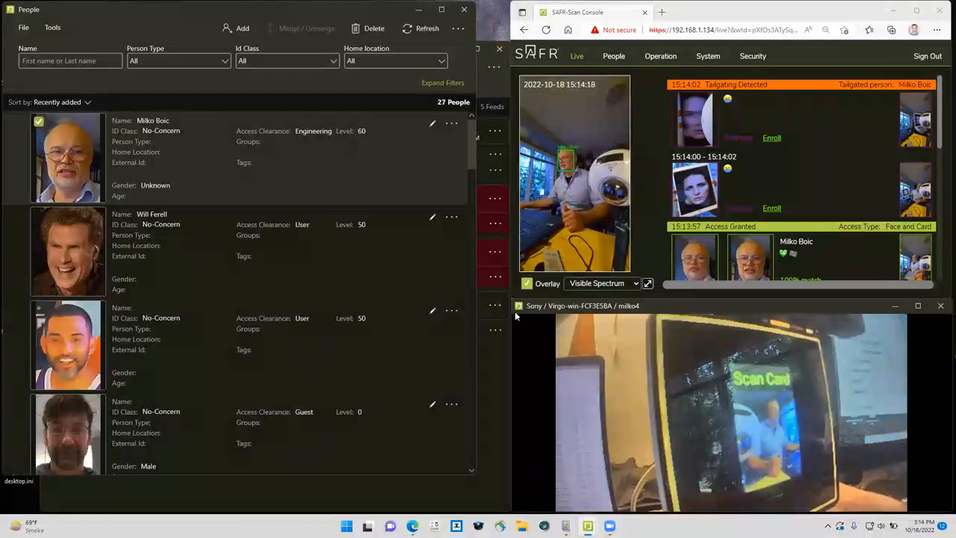
Step: Open the Events window, then make it narrower and taller and move it lower so the People window's header is uncovered
mouse_move(587, 523)
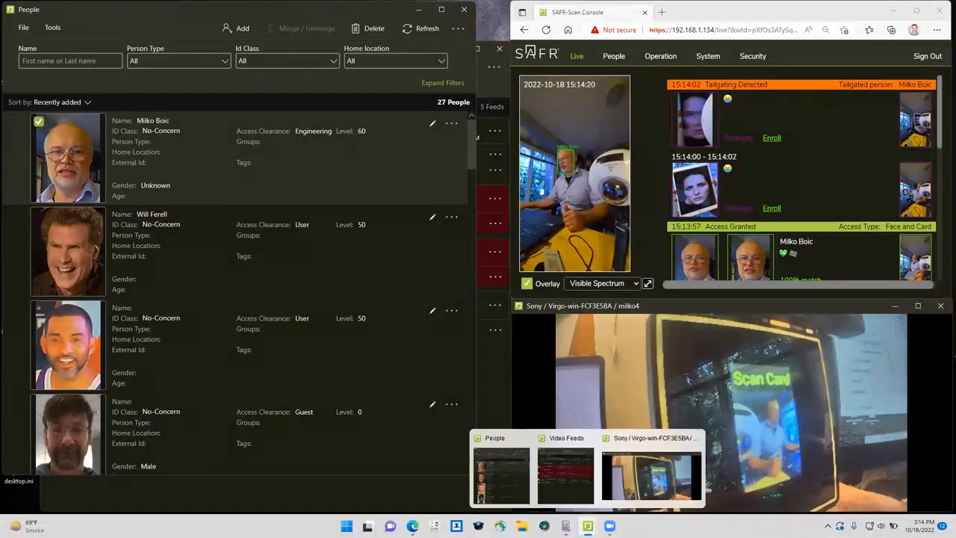
left_click(53, 28)
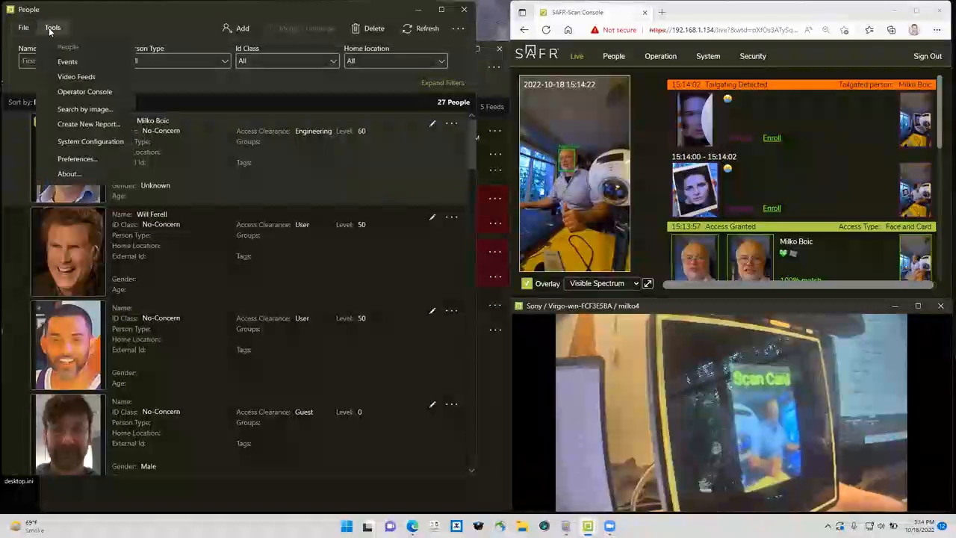
left_click(72, 63)
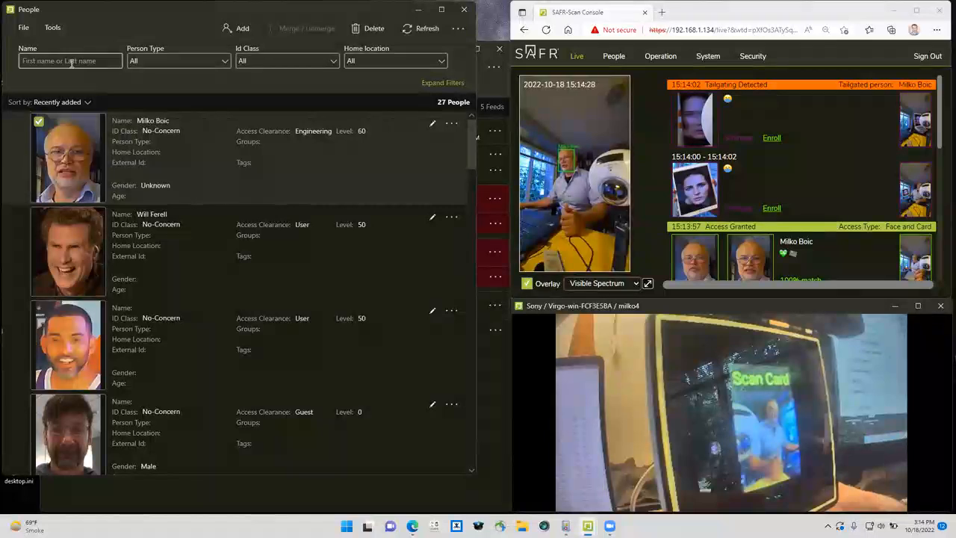
left_click(53, 28)
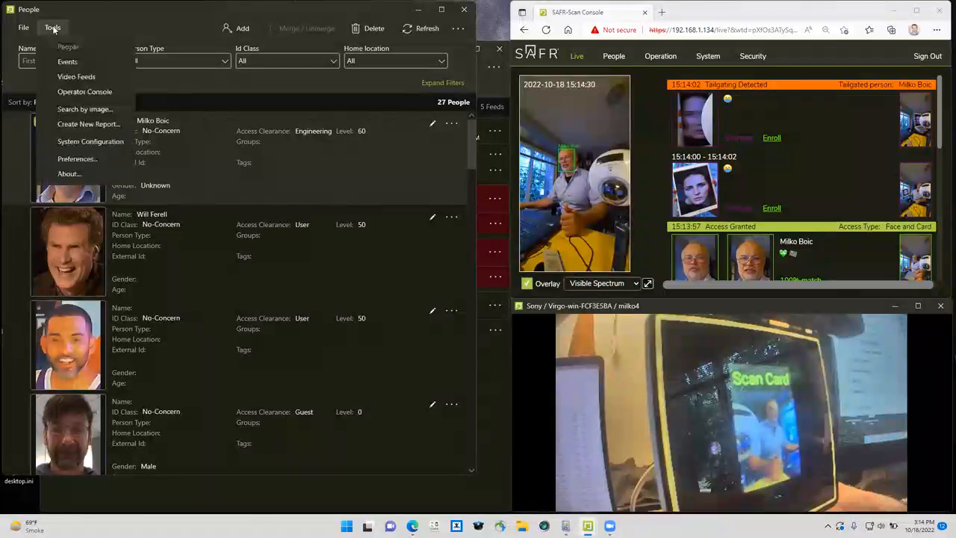
left_click(81, 63)
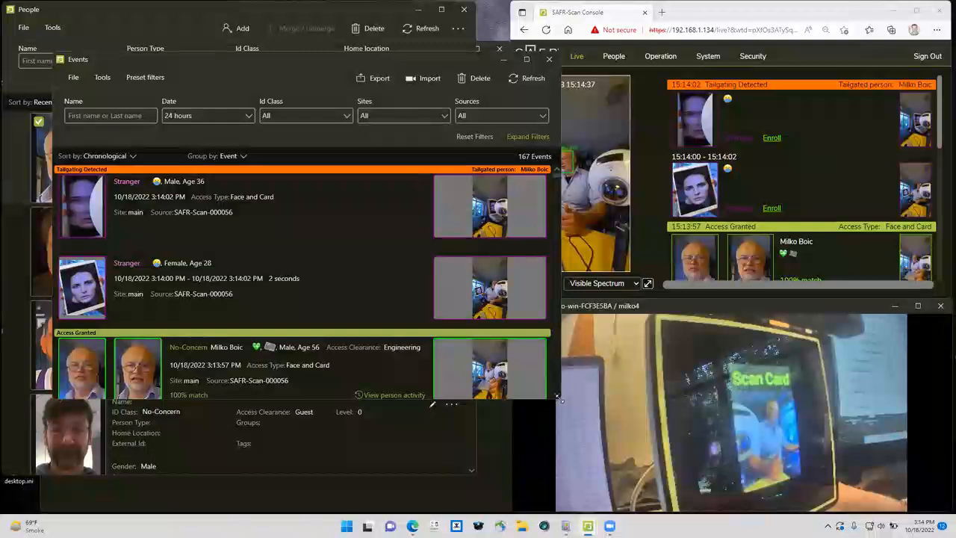
left_click_drag(557, 398, 500, 446)
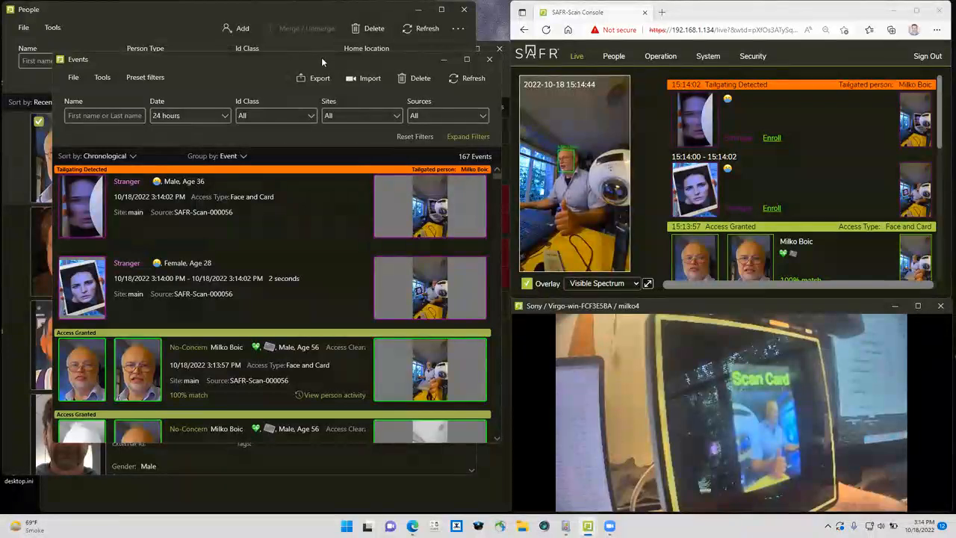
left_click_drag(323, 57, 365, 160)
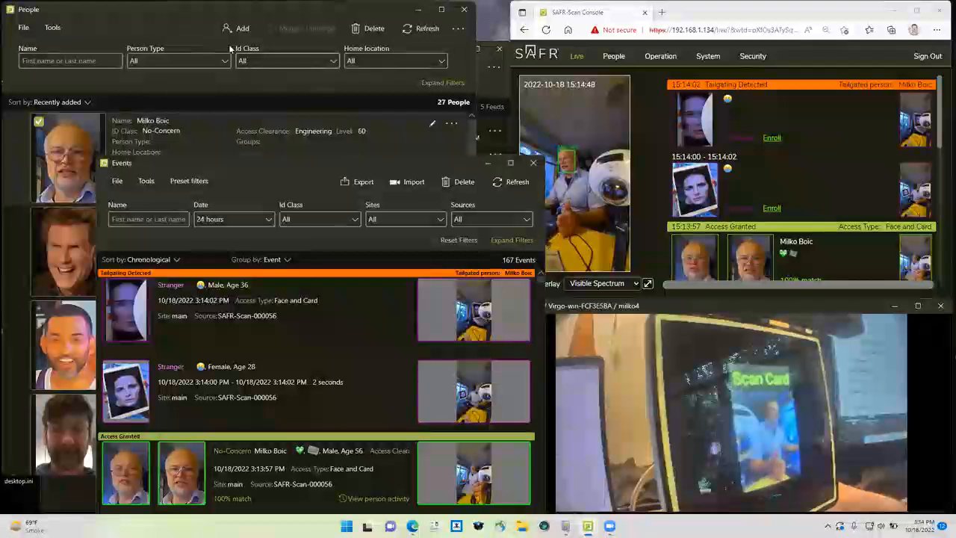
Step: Browse the People list and examine the profile of a woman with Unlimited clearance, closing it without changes
left_click(195, 18)
scroll(263, 251, "down", 10)
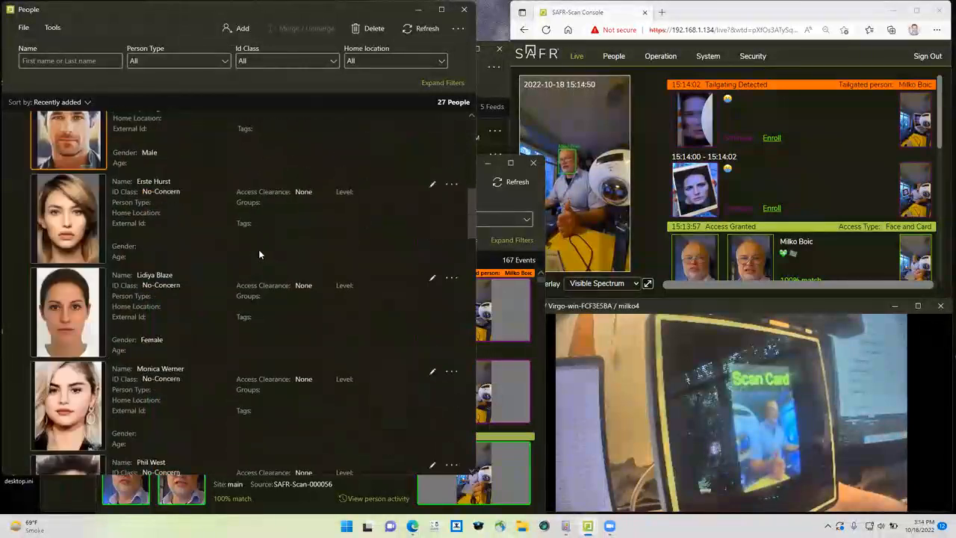
scroll(258, 250, "down", 12)
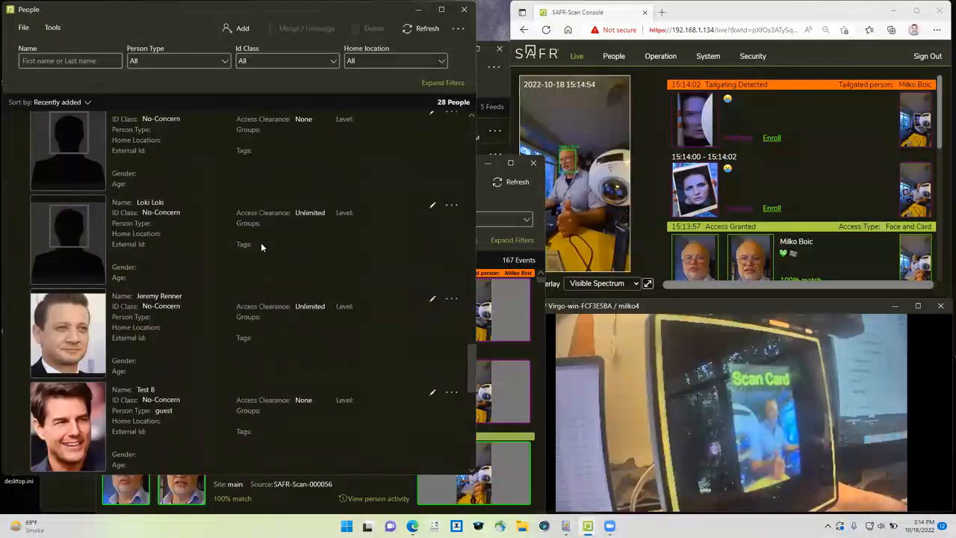
scroll(260, 246, "down", 10)
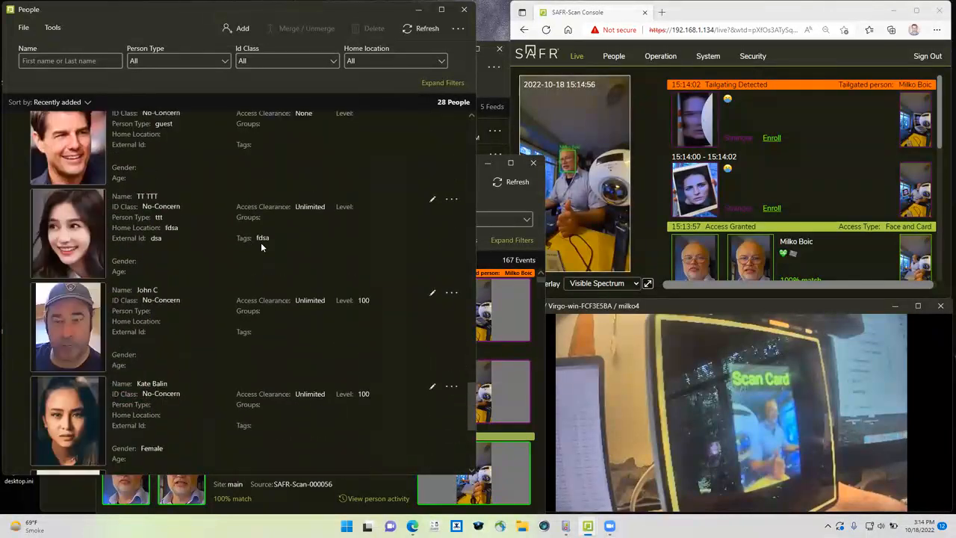
double_click(358, 331)
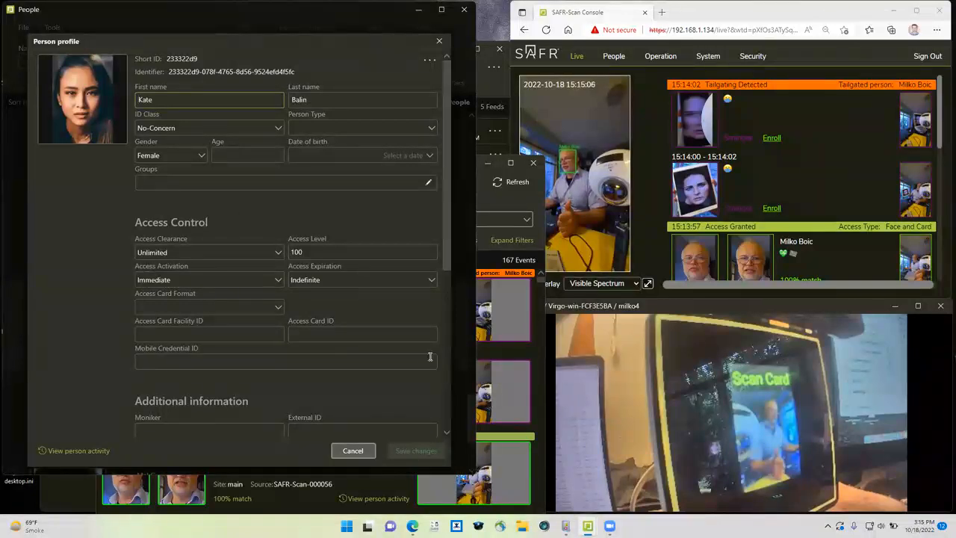
left_click(439, 41)
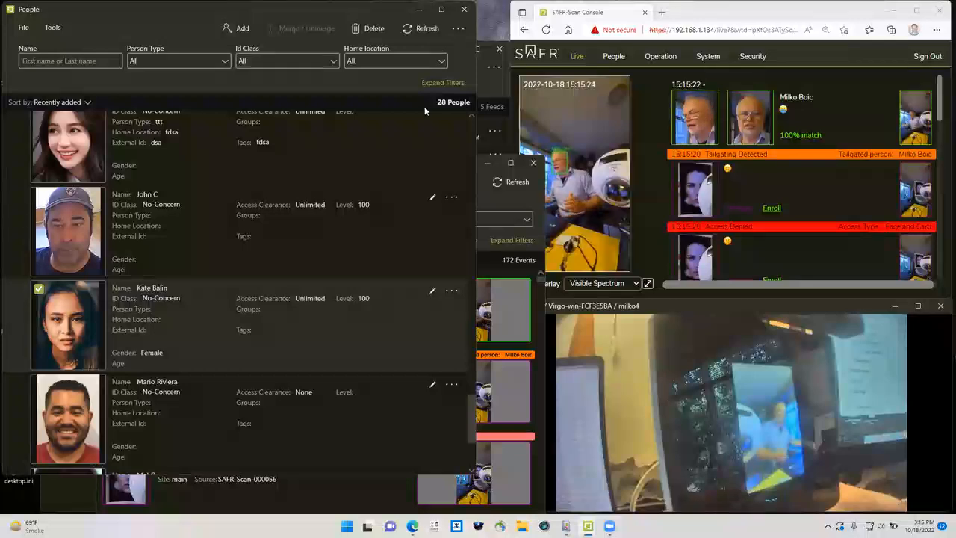
Step: Look through the People list to compare the access clearances and levels of the enrolled people
left_click(377, 150)
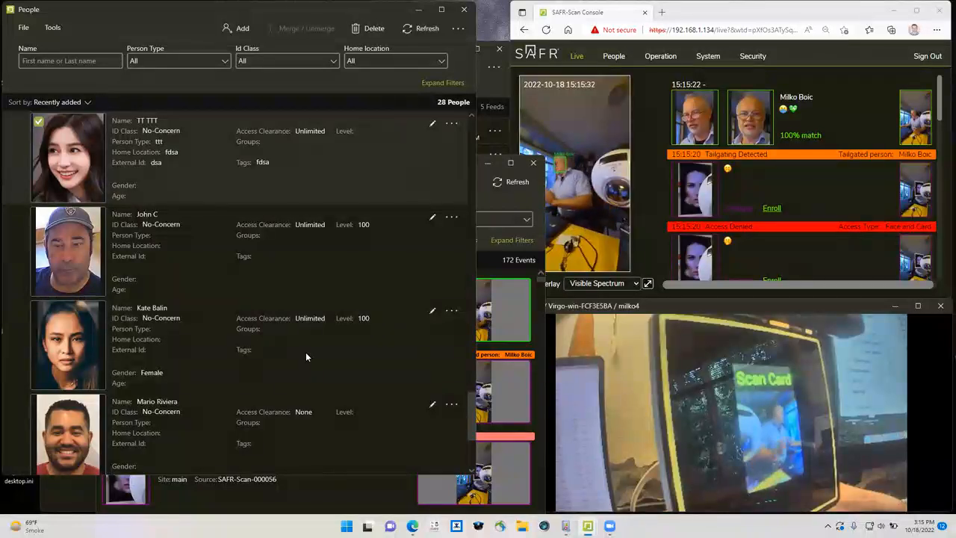
scroll(276, 361, "down", 3)
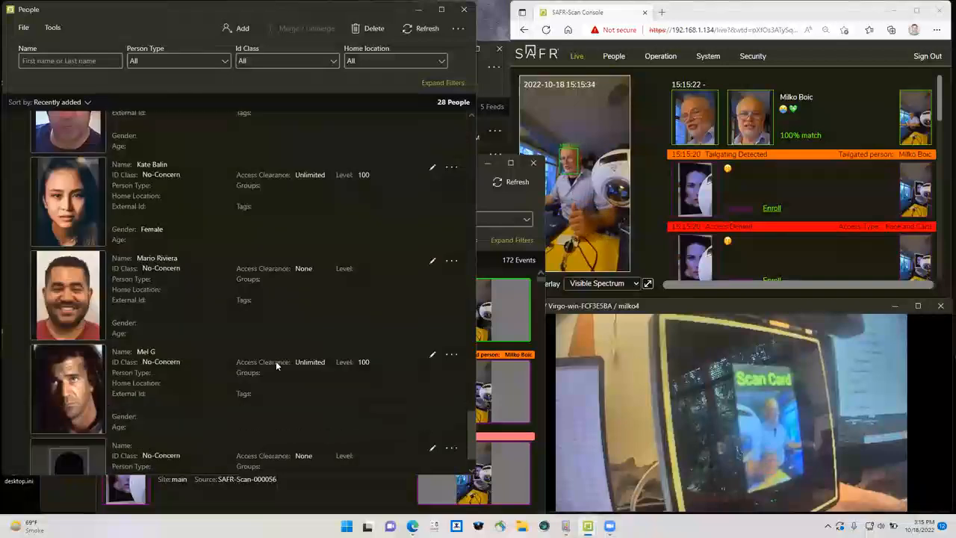
scroll(276, 361, "up", 10)
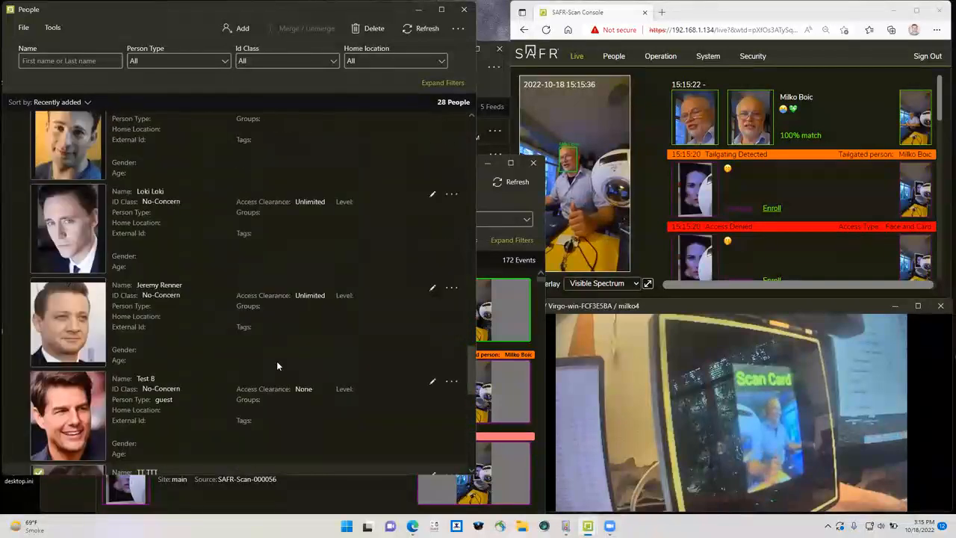
scroll(276, 365, "up", 8)
scroll(277, 366, "down", 2)
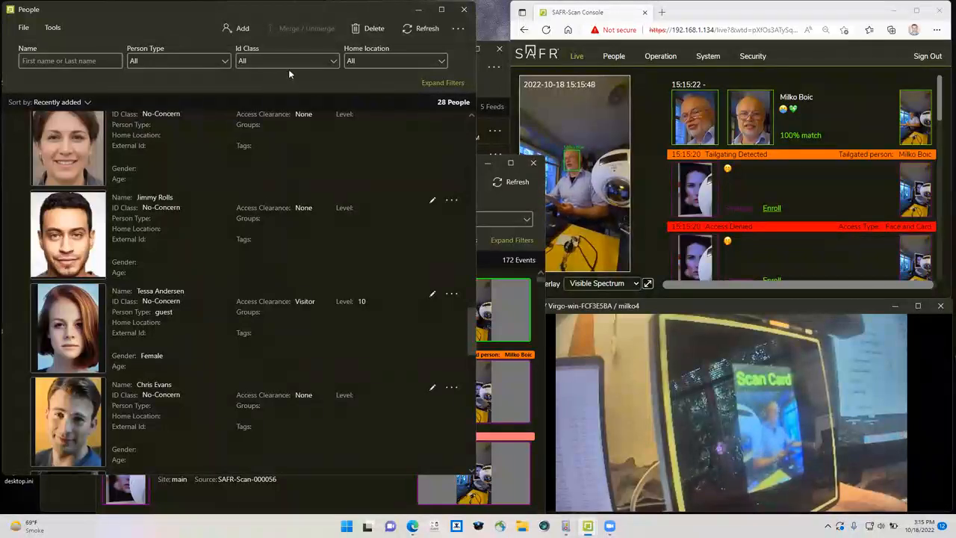
Step: Move the People window lower, then bring the Events window to the front and place it higher, over the Video Feeds window
left_click_drag(304, 17, 312, 222)
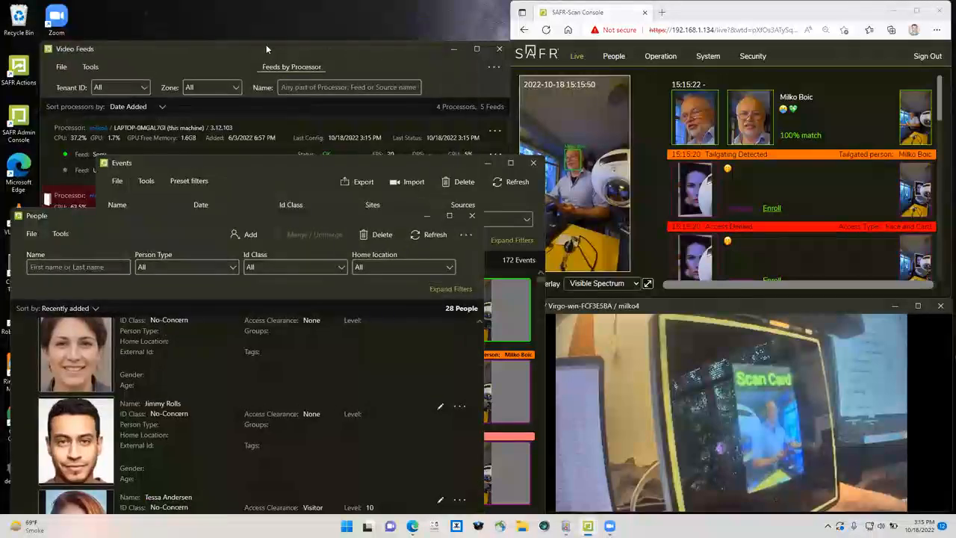
left_click(266, 46)
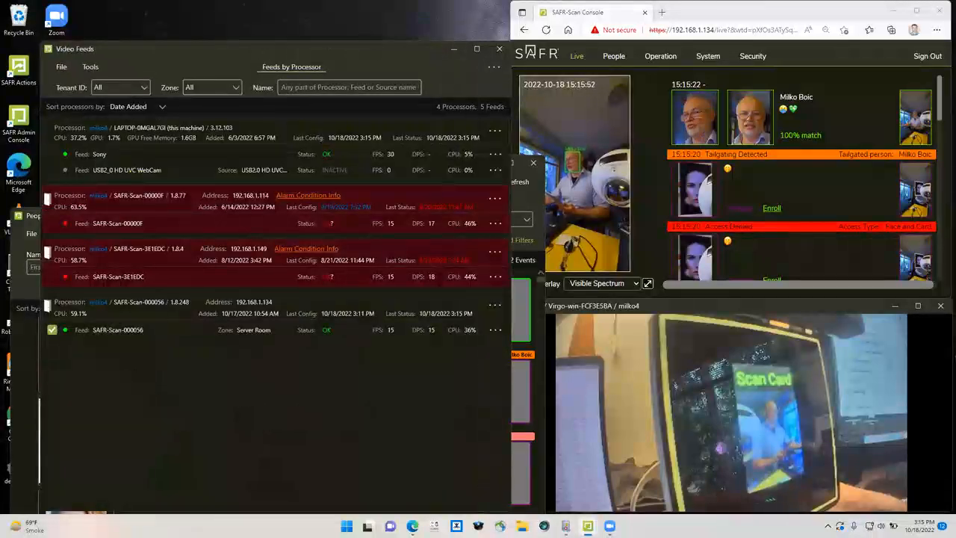
mouse_move(588, 526)
left_click(706, 476)
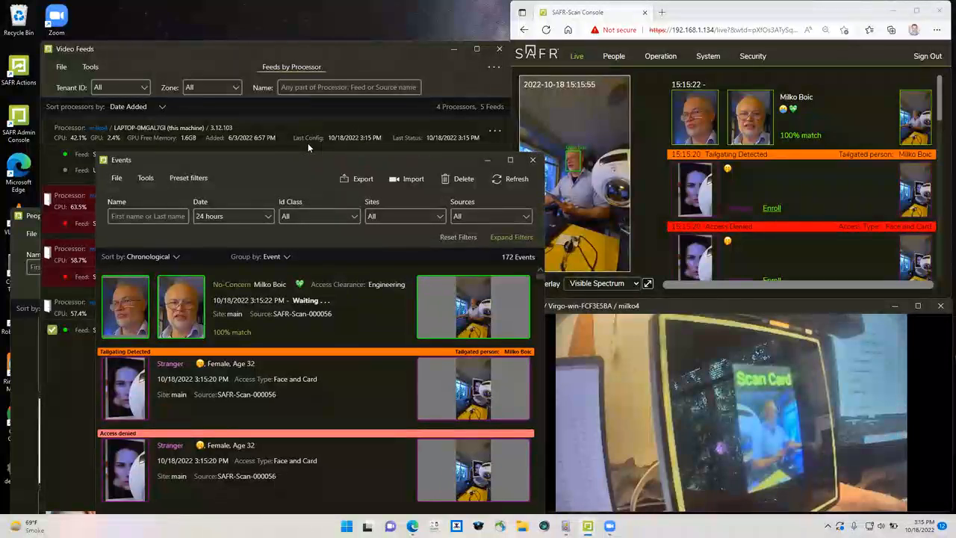
left_click_drag(312, 160, 261, 23)
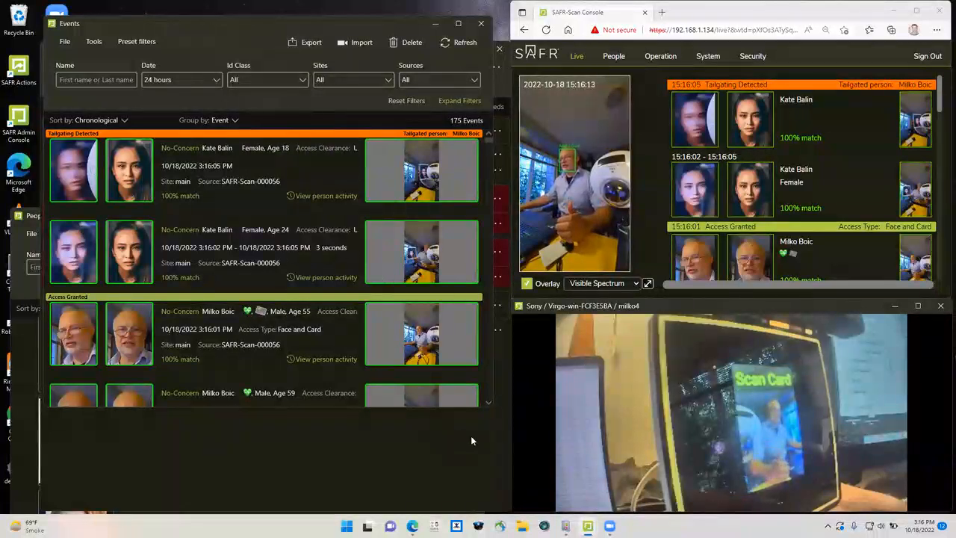
Step: Set the SAFR-Scan-000056 feed's Allowed Tailgating to "By recognized identities with clearance on entry only", close its operation settings and show the Events window again
mouse_move(588, 526)
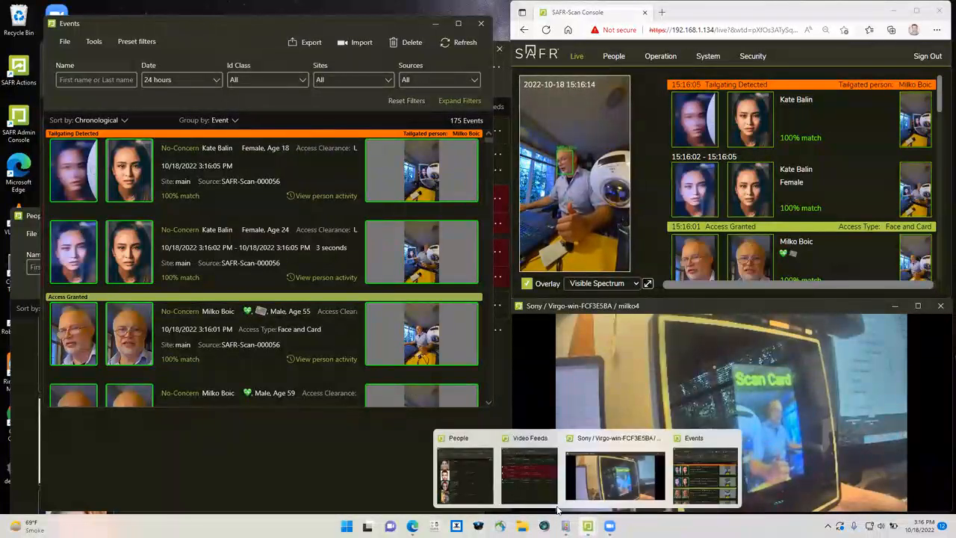
left_click(530, 480)
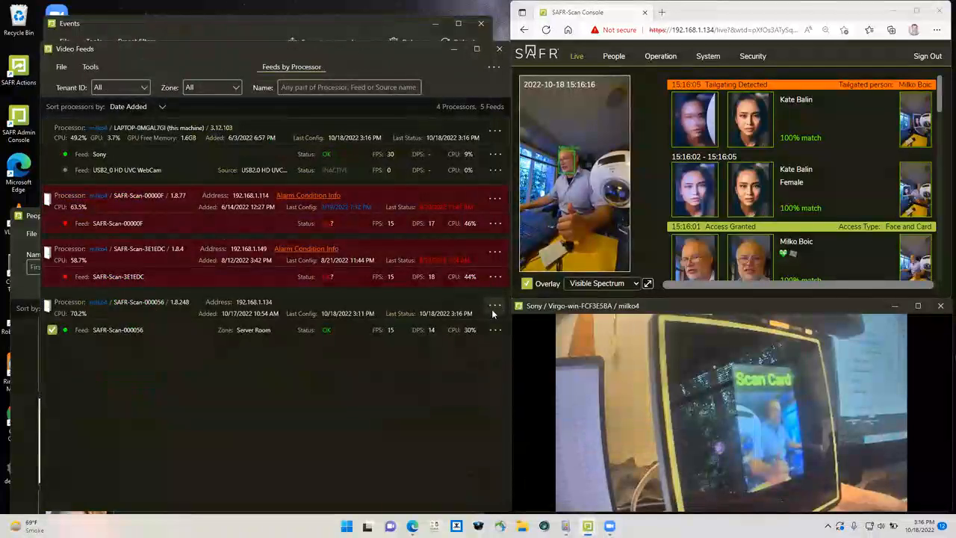
left_click(495, 329)
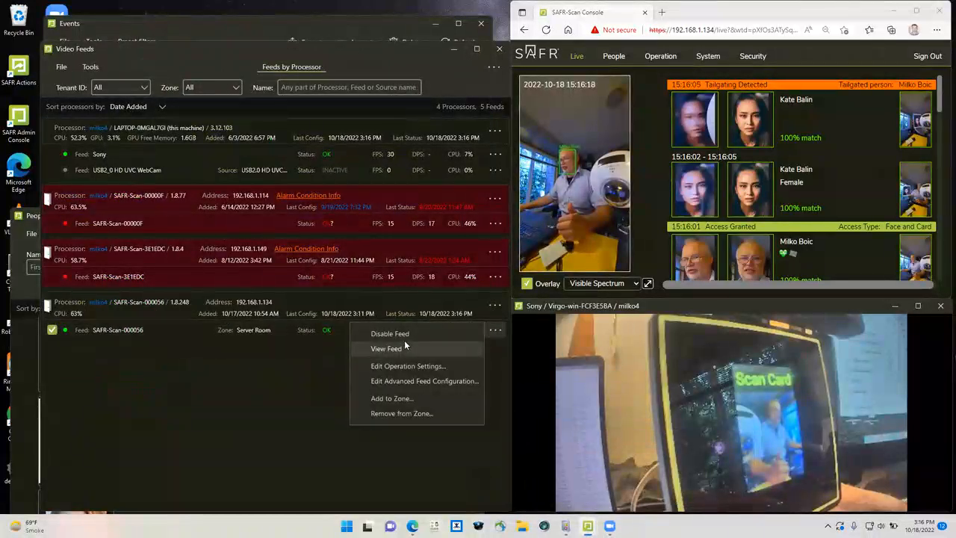
left_click(408, 366)
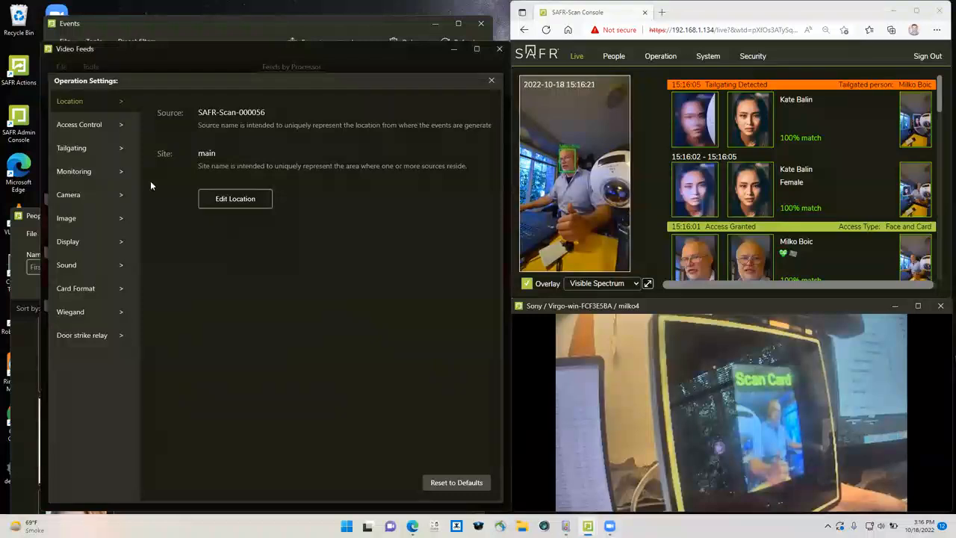
left_click(95, 144)
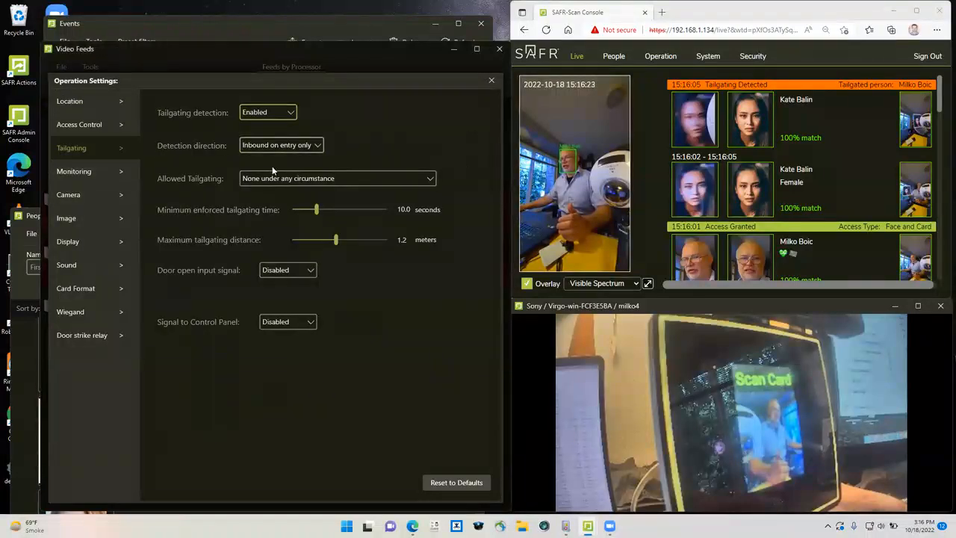
left_click(277, 179)
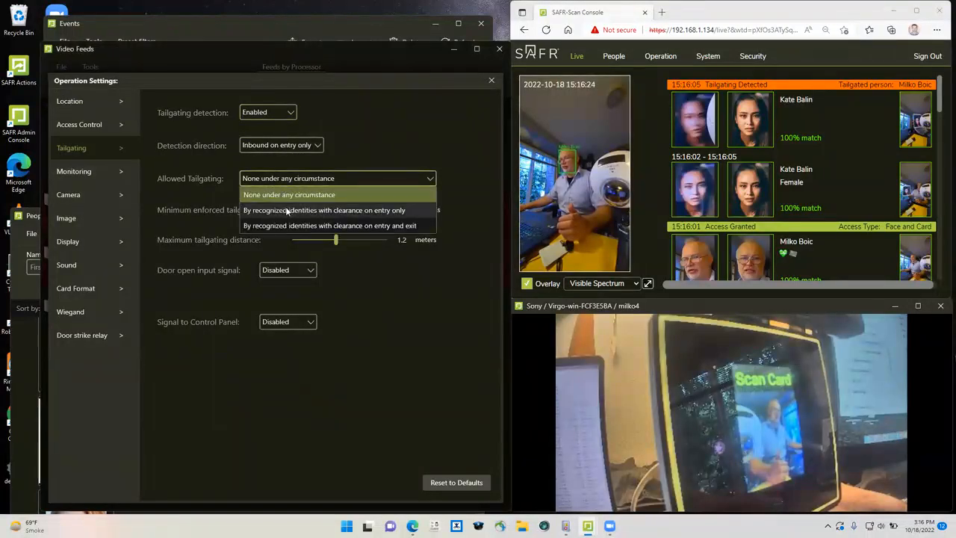
left_click(287, 212)
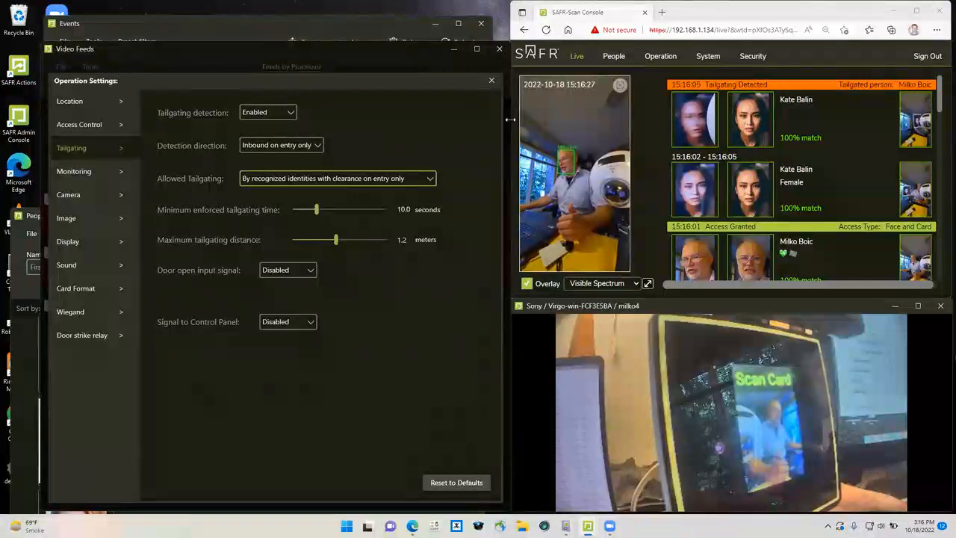
left_click(492, 81)
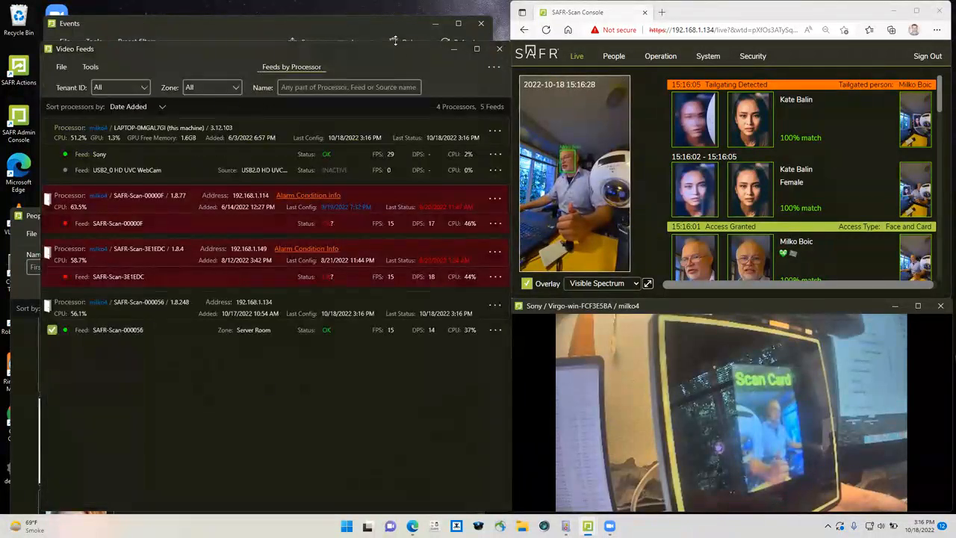
mouse_move(588, 526)
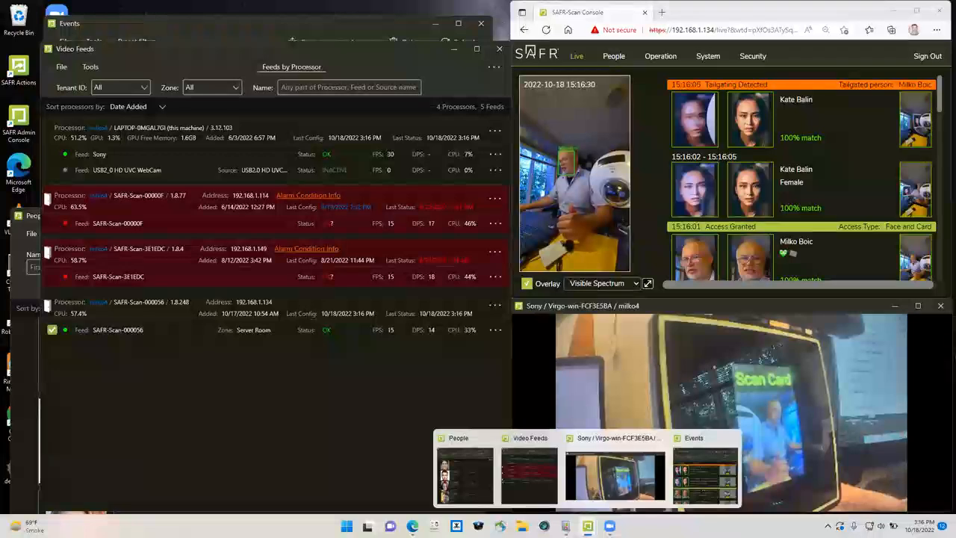
left_click(698, 483)
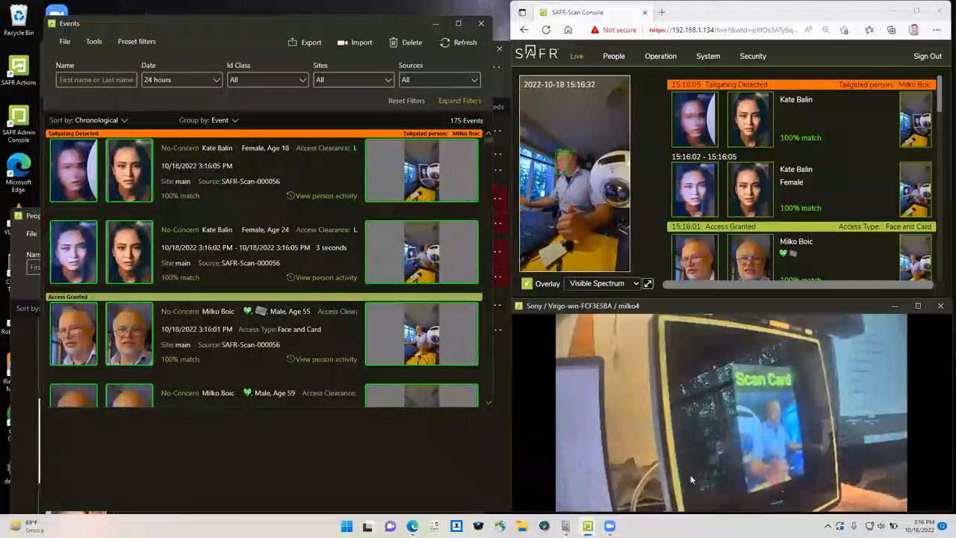